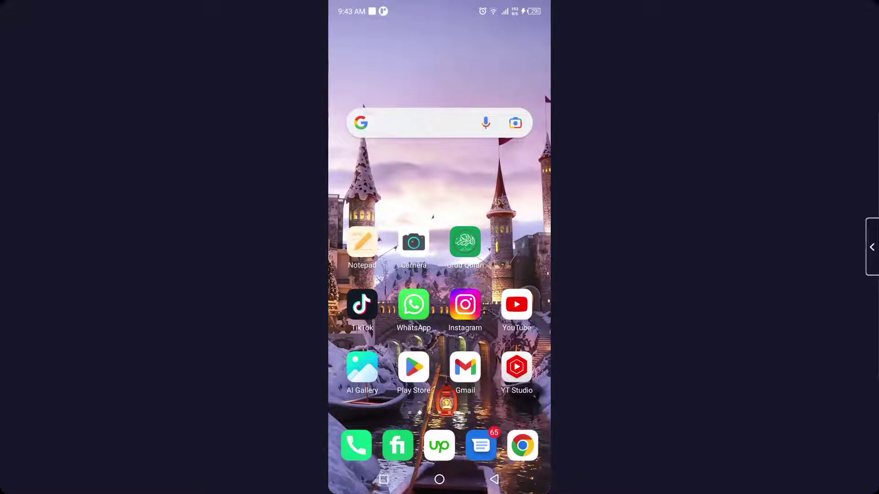
Step: Browse YouTube's home feed, check Quick Settings, then return home and reveal the side app bar
click(516, 305)
scroll(440, 247, down, 5)
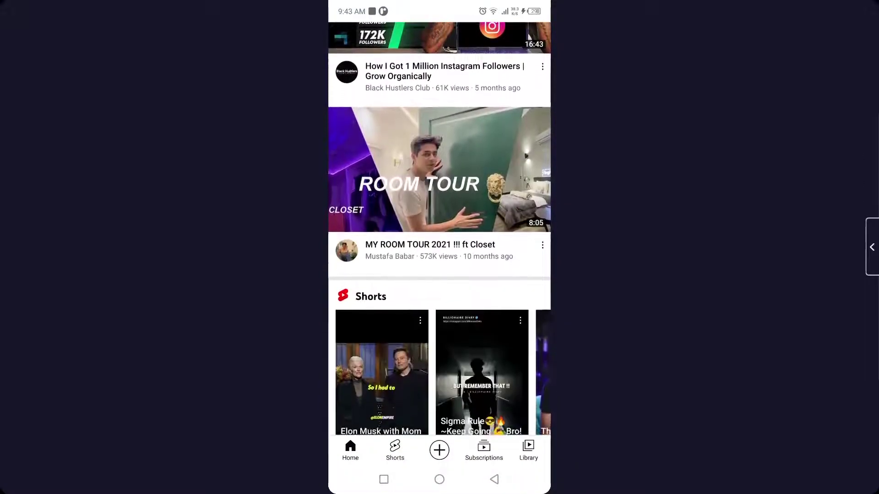
scroll(440, 247, down, 5)
scroll(439, 247, down, 5)
scroll(440, 247, down, 5)
scroll(440, 248, down, 5)
scroll(439, 247, down, 3)
scroll(440, 247, down, 2)
scroll(440, 247, down, 2)
scroll(440, 247, up, 3)
scroll(439, 248, up, 2)
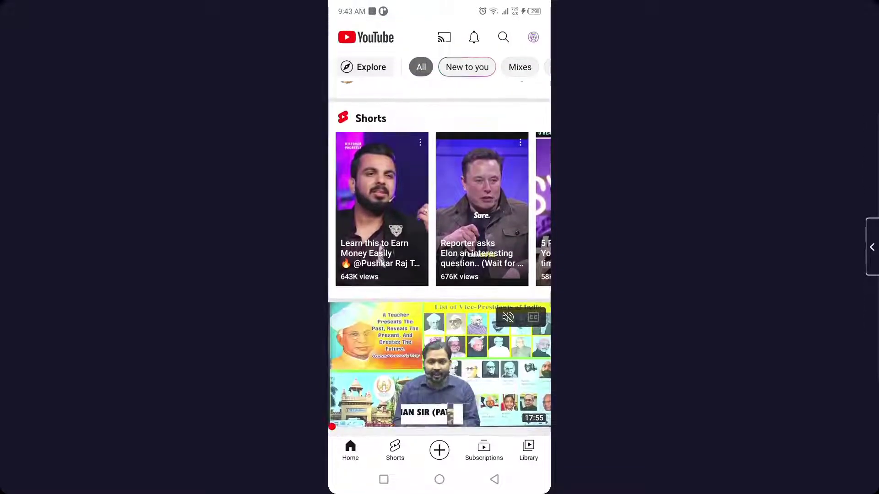
drag(440, 3, 439, 343)
scroll(439, 274, down, 3)
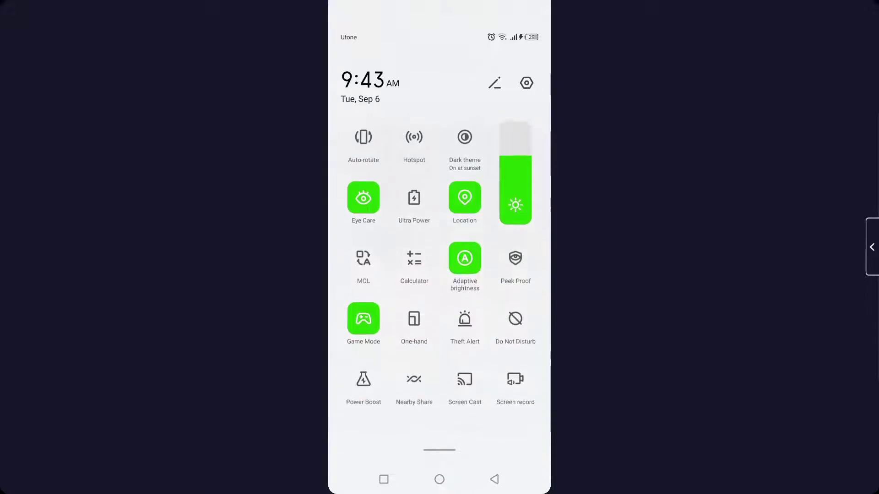
drag(440, 411, 439, 103)
click(439, 479)
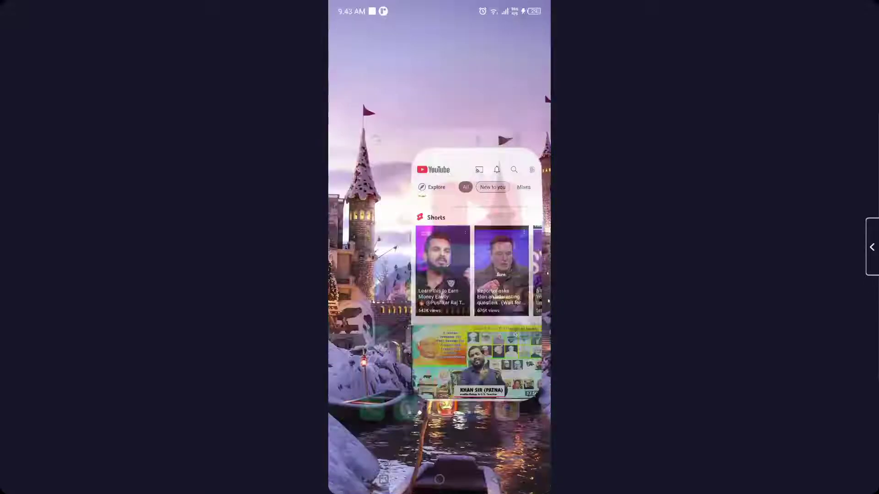
drag(550, 207, 509, 206)
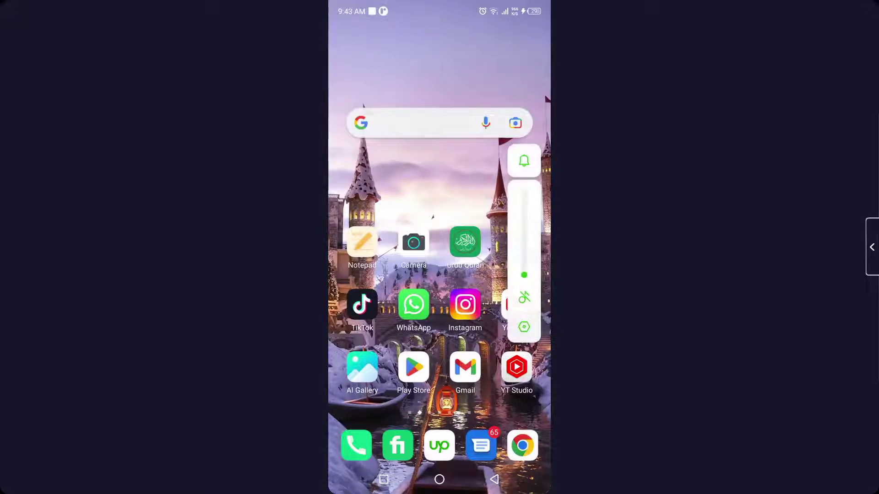
Step: Launch TikTok and open the new-post Upload gallery filtered to Videos
click(362, 304)
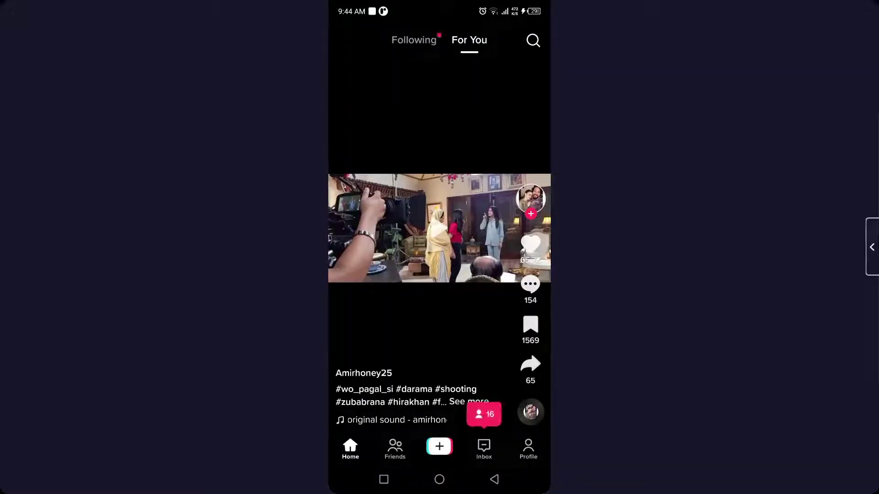
click(439, 446)
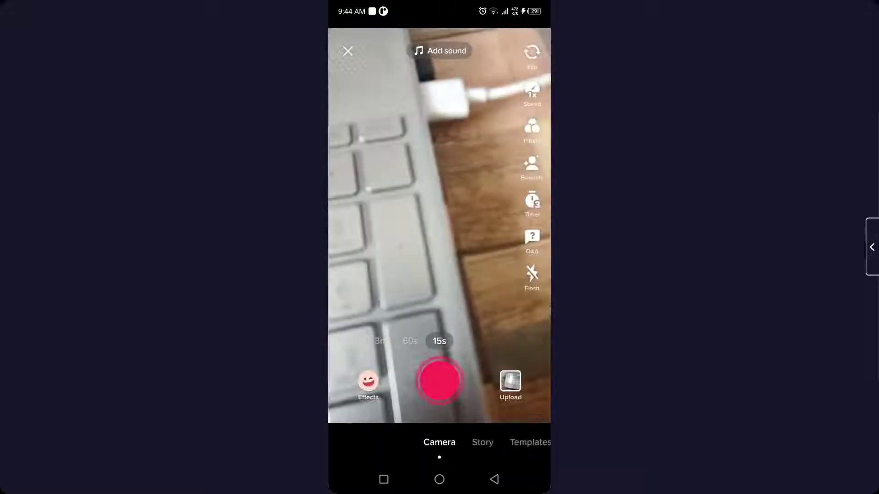
click(510, 380)
click(438, 66)
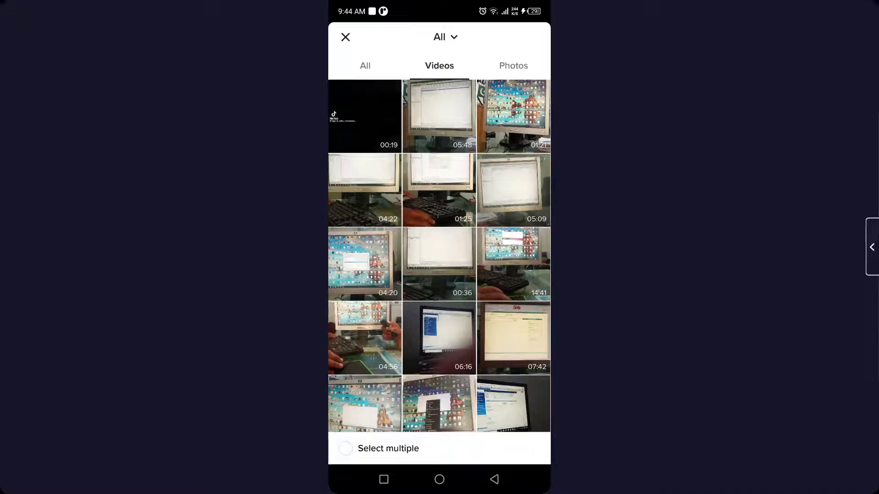
click(439, 480)
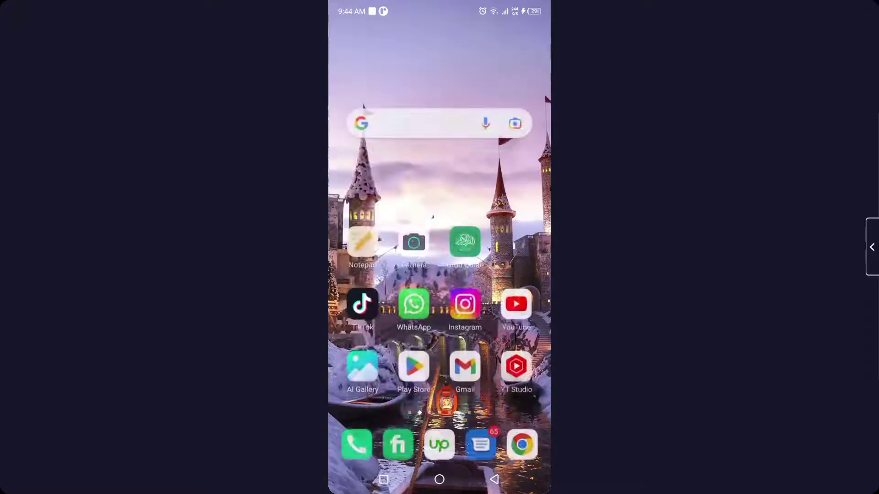